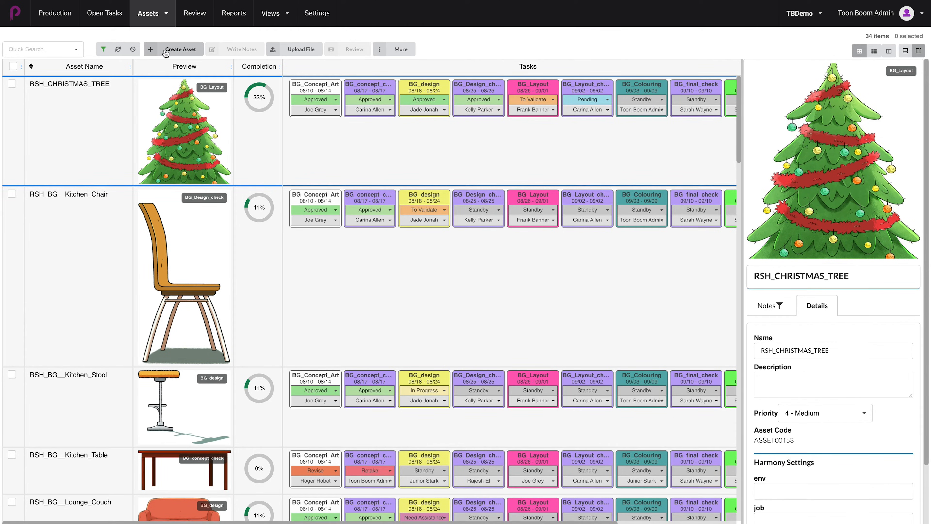
Start creating a new asset and name it Atlantis_Final.
{"action": "left_click", "coordinate": [177, 52]}
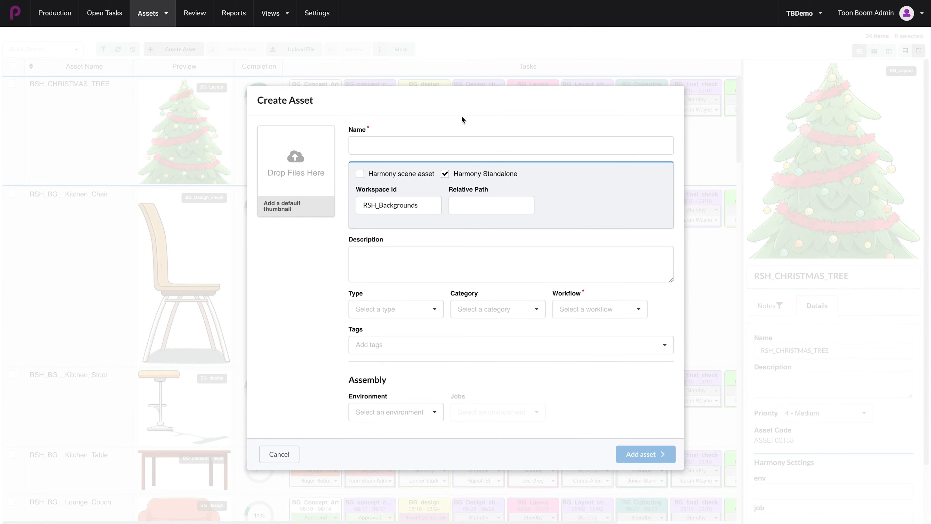
{"action": "left_click", "coordinate": [463, 140]}
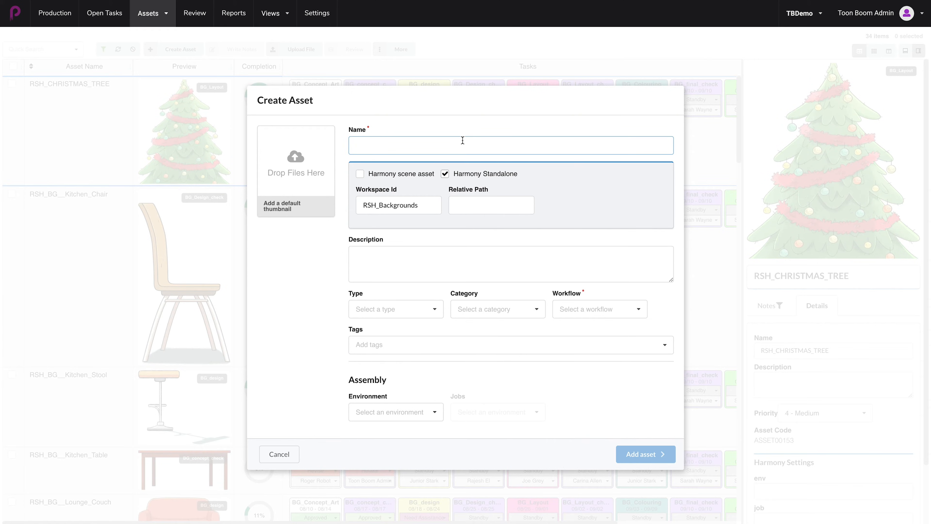
{"action": "type", "text": "Atlantis_Fina"}
{"action": "left_click", "coordinate": [420, 268]}
Set the new asset's type to Image, category to Bg and workflow to BG, and add it to the project.
{"action": "left_click", "coordinate": [433, 311]}
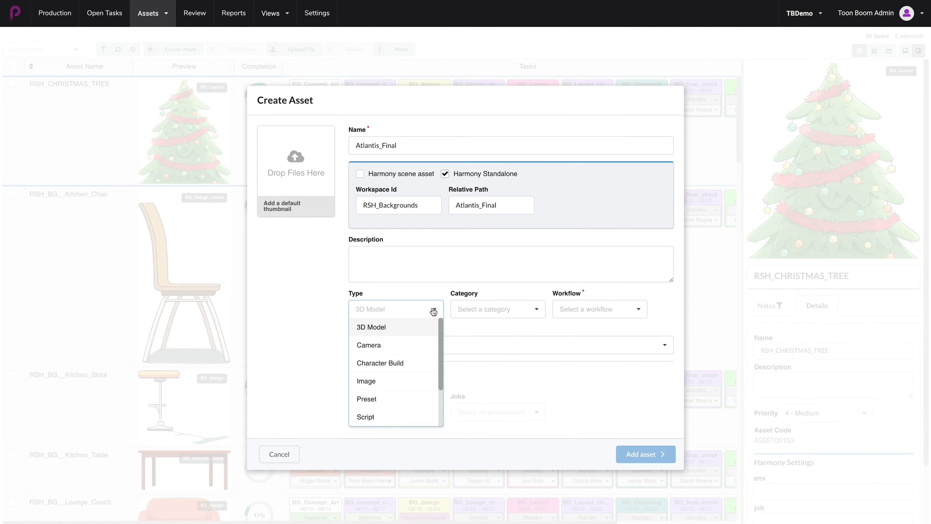
{"action": "left_click", "coordinate": [367, 379]}
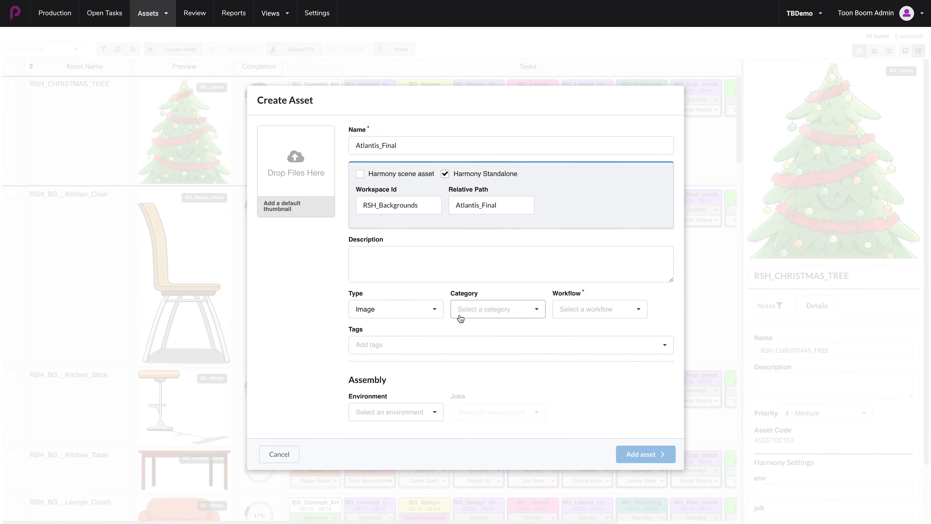
{"action": "left_click", "coordinate": [536, 310]}
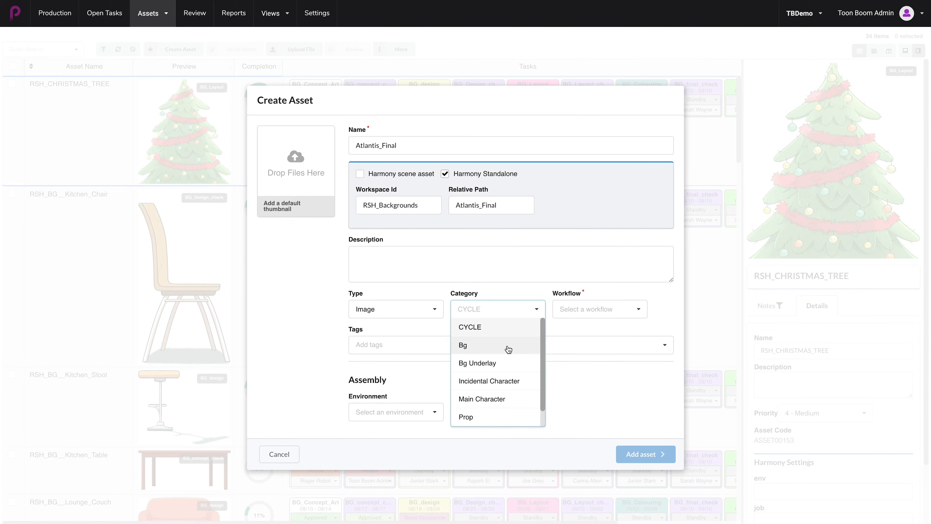
{"action": "left_click", "coordinate": [472, 350]}
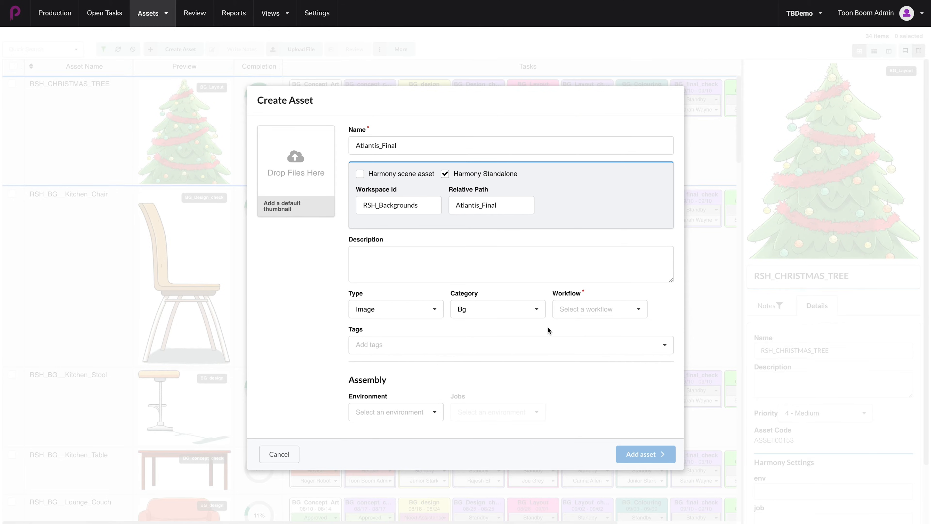
{"action": "left_click", "coordinate": [637, 312]}
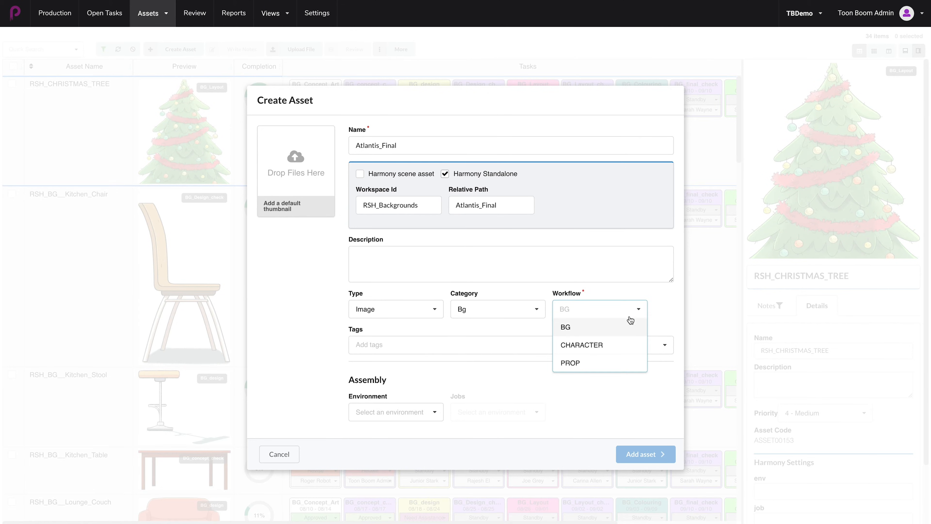
{"action": "left_click", "coordinate": [568, 329]}
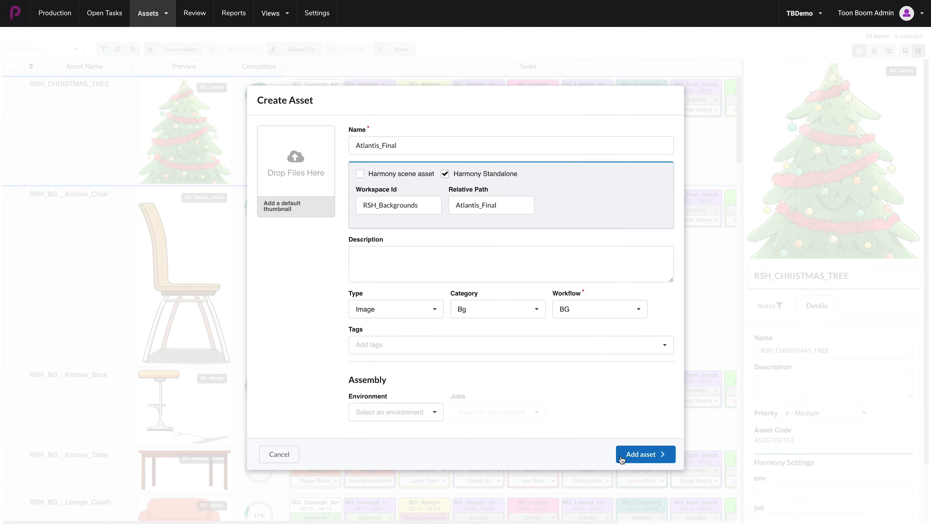
{"action": "left_click", "coordinate": [646, 458]}
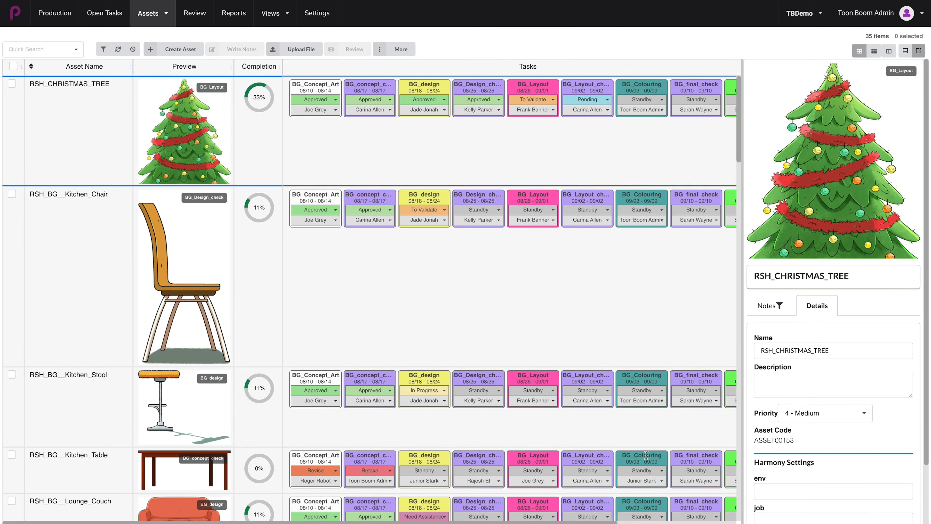
Find Atlantis_Final in the asset list and open Producer Link's External Asset Upload form.
{"action": "scroll", "coordinate": [594, 267], "scroll_direction": "down", "scroll_amount": 1}
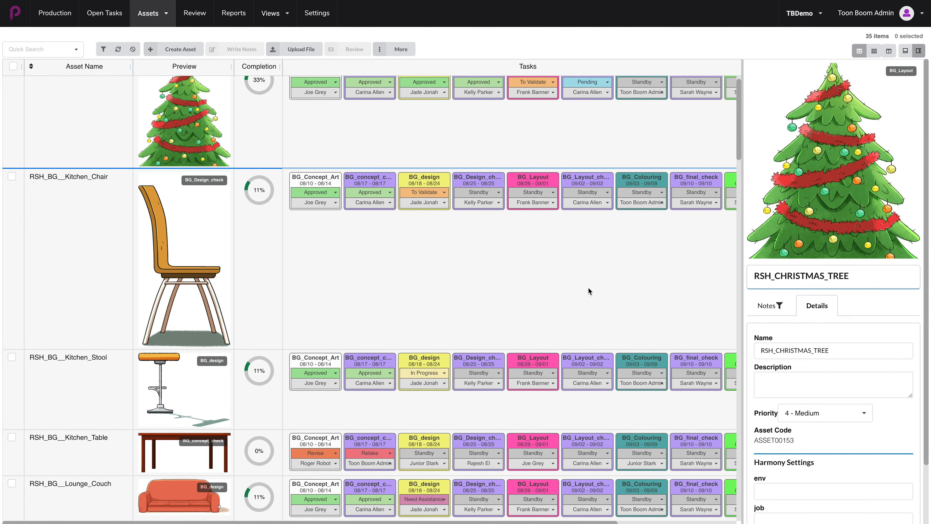
{"action": "scroll", "coordinate": [589, 287], "scroll_direction": "down", "scroll_amount": 7}
{"action": "scroll", "coordinate": [591, 286], "scroll_direction": "down", "scroll_amount": 20}
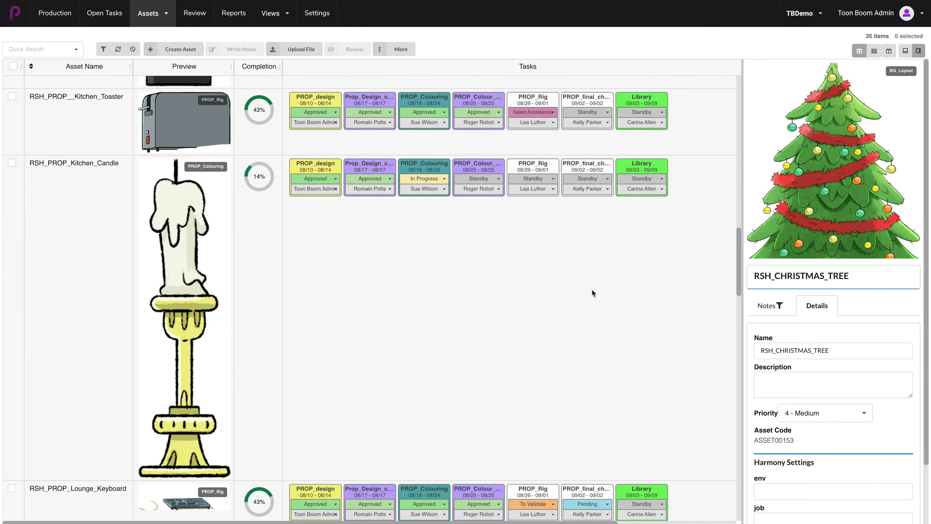
{"action": "scroll", "coordinate": [589, 288], "scroll_direction": "down", "scroll_amount": 15}
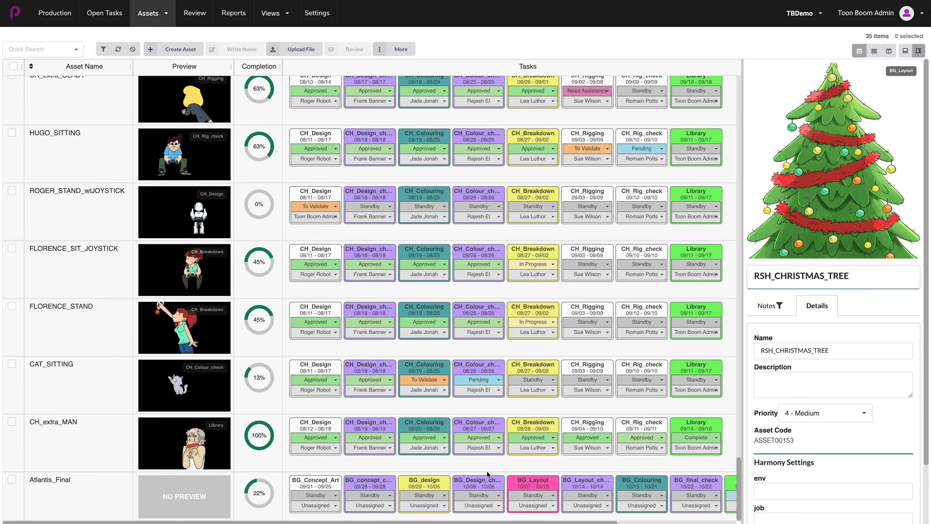
{"action": "mouse_move", "coordinate": [676, 3]}
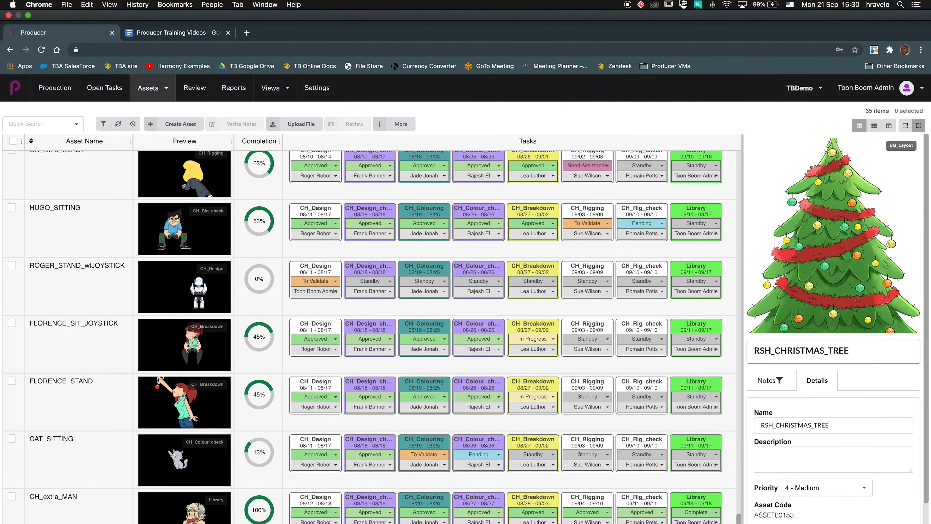
{"action": "left_click", "coordinate": [641, 5]}
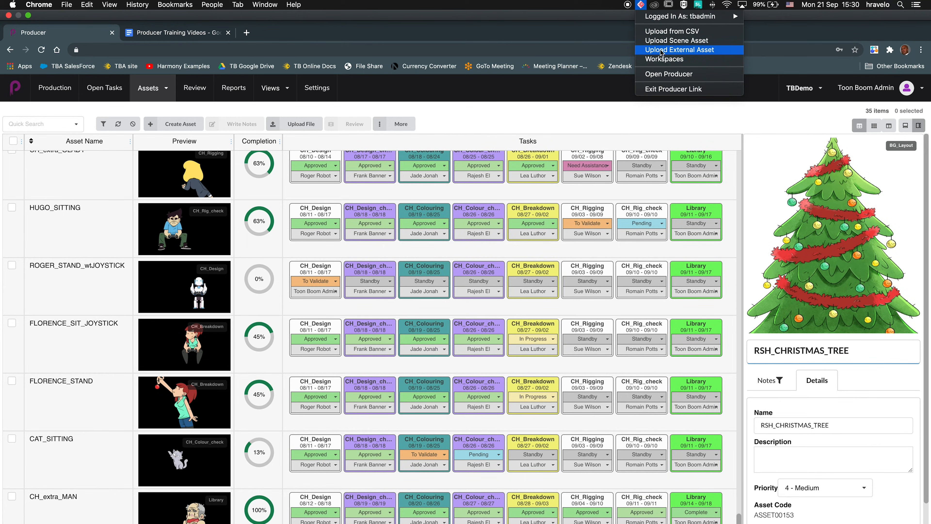
{"action": "left_click", "coordinate": [681, 51]}
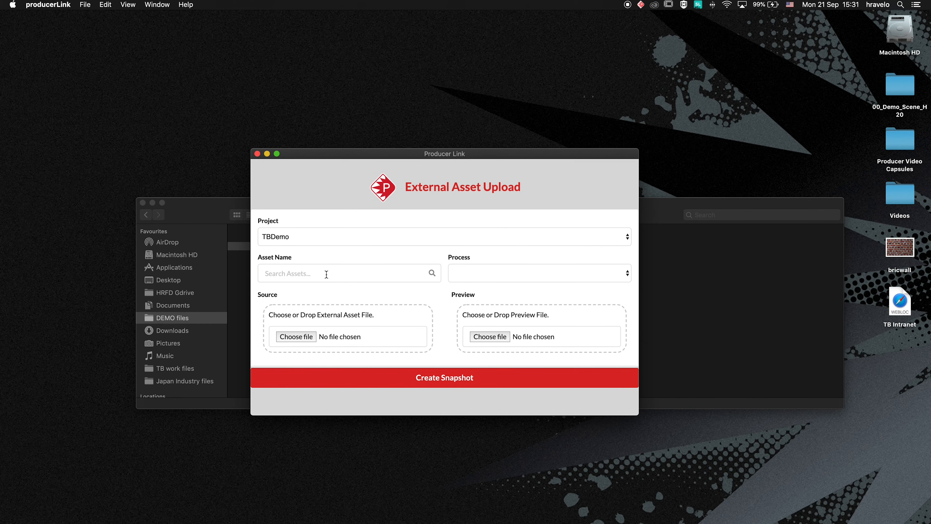
Choose Atlantis_Final as the upload's asset and BG_Layout as its process.
{"action": "left_click", "coordinate": [339, 273]}
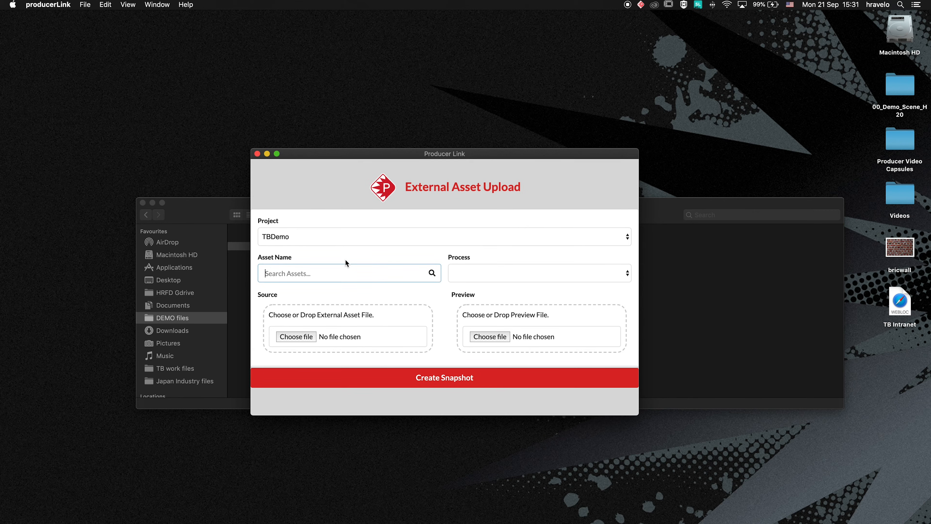
{"action": "type", "text": "at"}
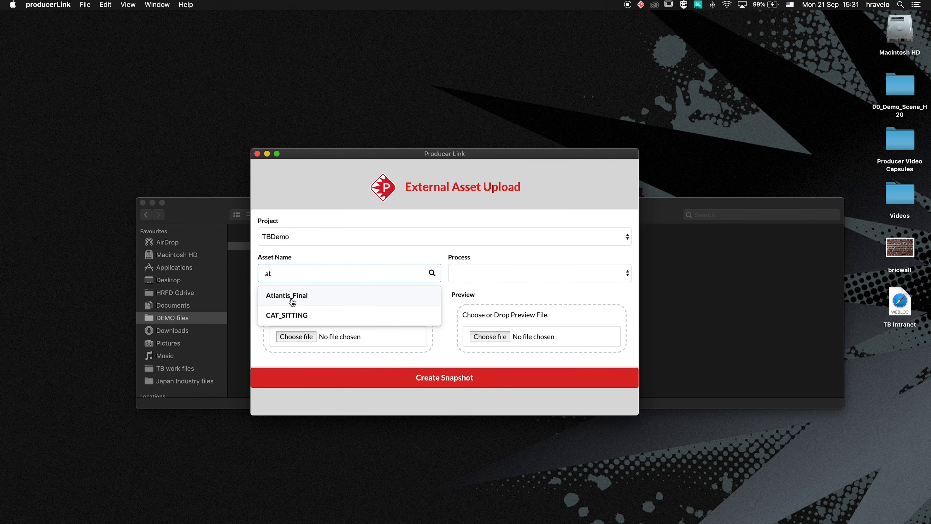
{"action": "left_click", "coordinate": [282, 301]}
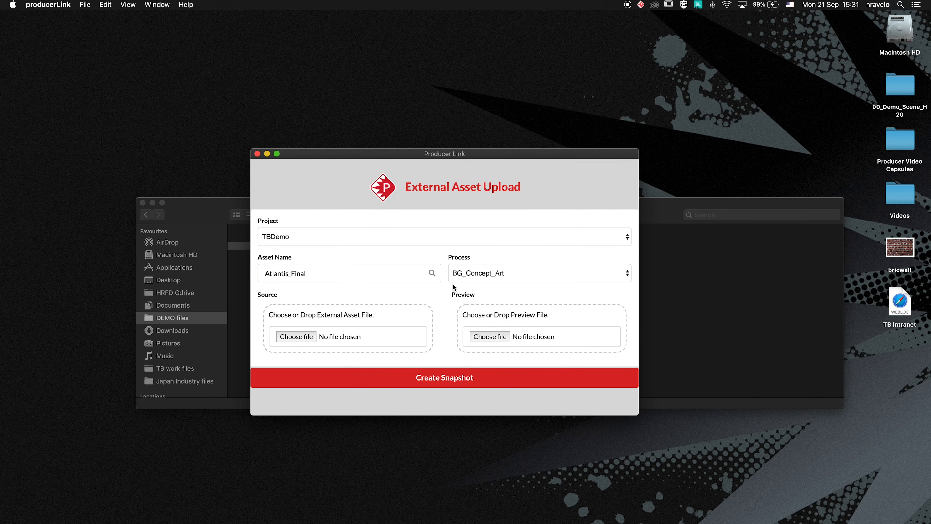
{"action": "left_click", "coordinate": [623, 276]}
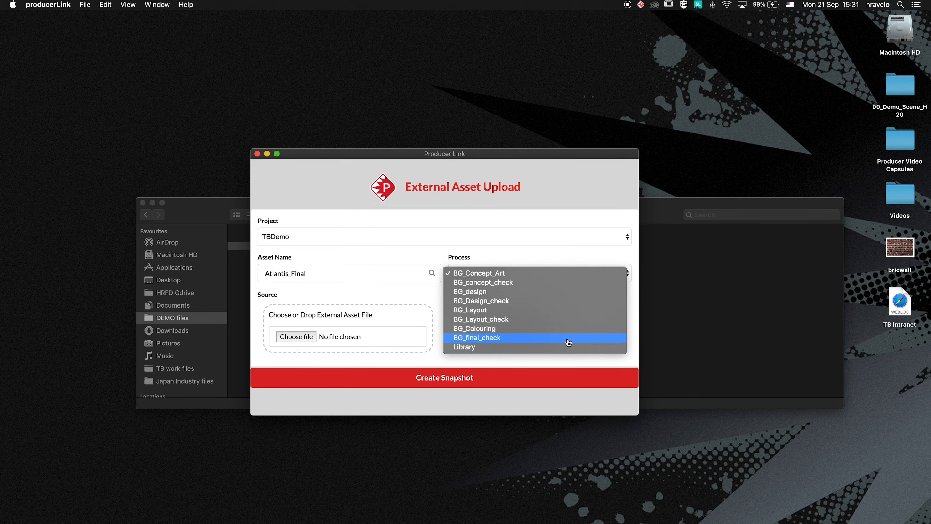
{"action": "left_click", "coordinate": [531, 311]}
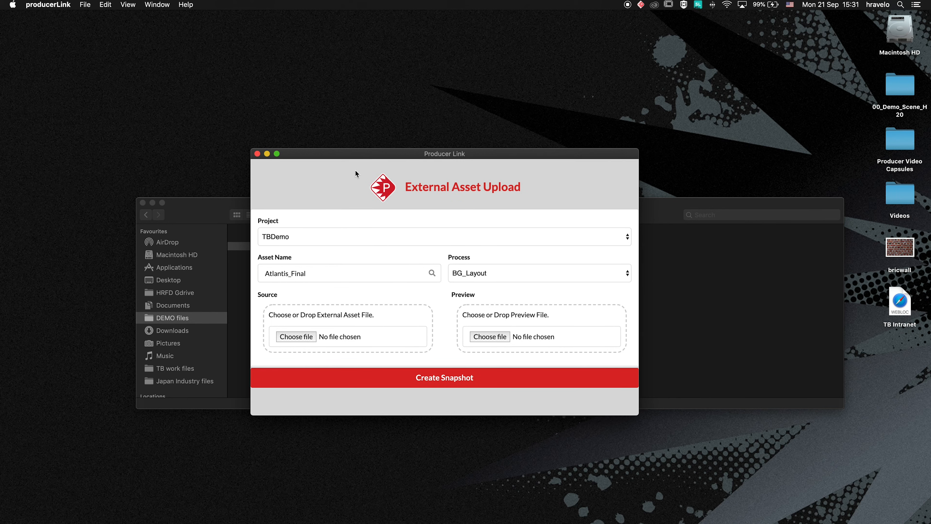
Choose Atlantis_Final.psd as the source file from the BG_PSD folder in the Producer demo material under DEMO files.
{"action": "left_click_drag", "start_coordinate": [359, 156], "coordinate": [367, 153]}
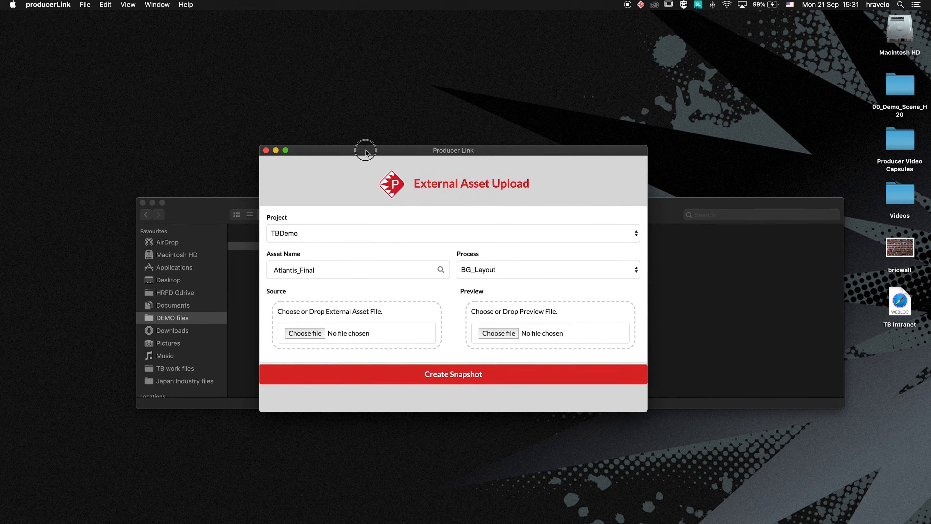
{"action": "left_click", "coordinate": [306, 334]}
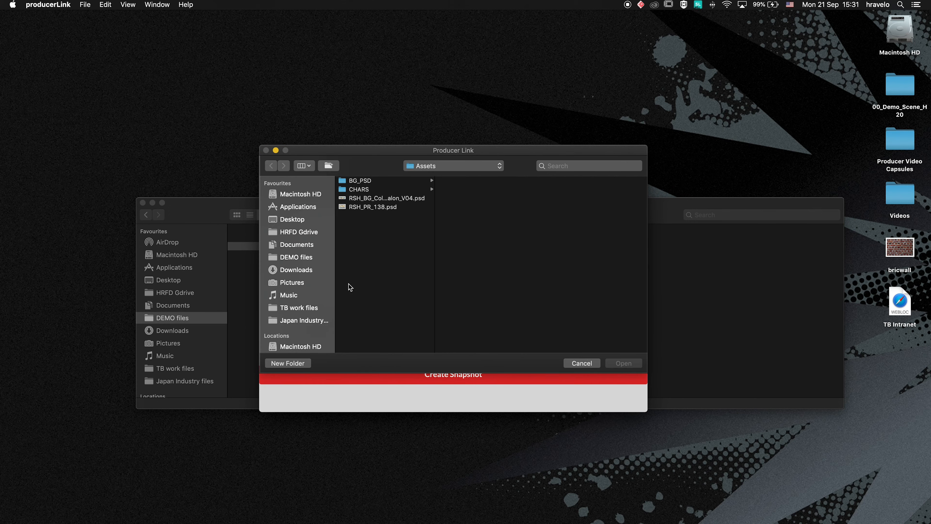
{"action": "left_click", "coordinate": [381, 181]}
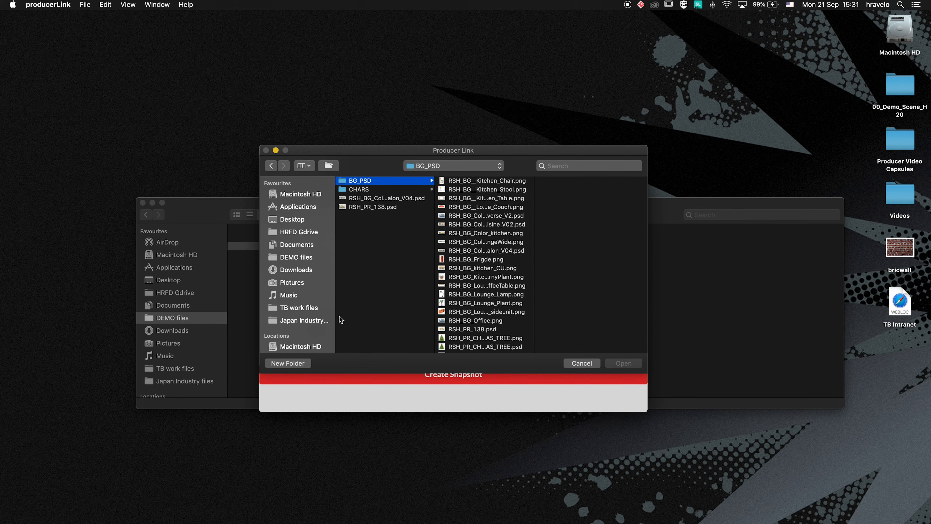
{"action": "left_click", "coordinate": [306, 258]}
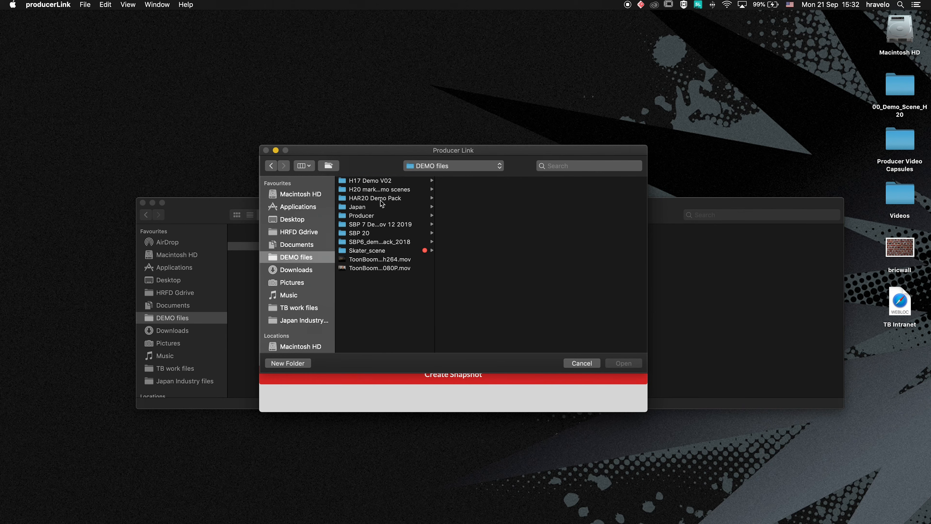
{"action": "left_click", "coordinate": [367, 215]}
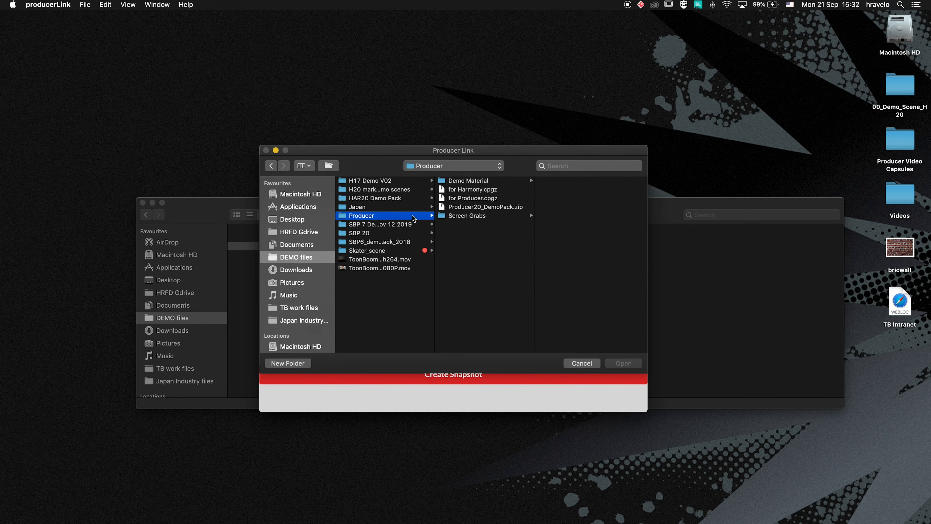
{"action": "left_click", "coordinate": [468, 180]}
{"action": "left_click", "coordinate": [590, 199]}
{"action": "left_click", "coordinate": [582, 182]}
{"action": "left_click", "coordinate": [590, 182]}
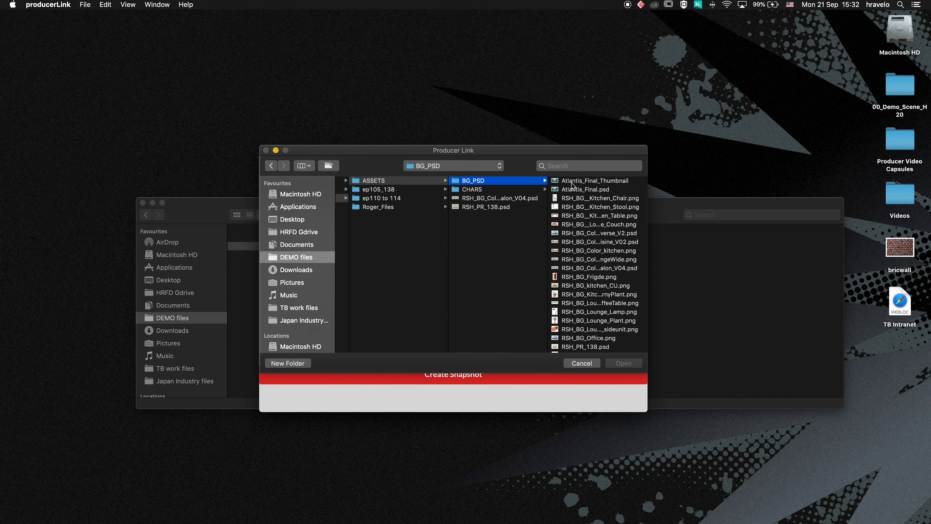
{"action": "left_click", "coordinate": [569, 190]}
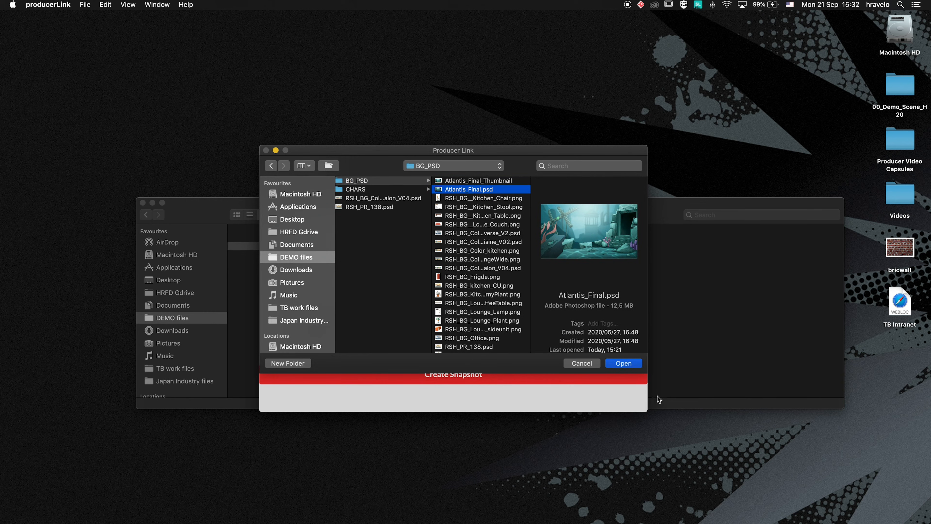
{"action": "left_click", "coordinate": [623, 364]}
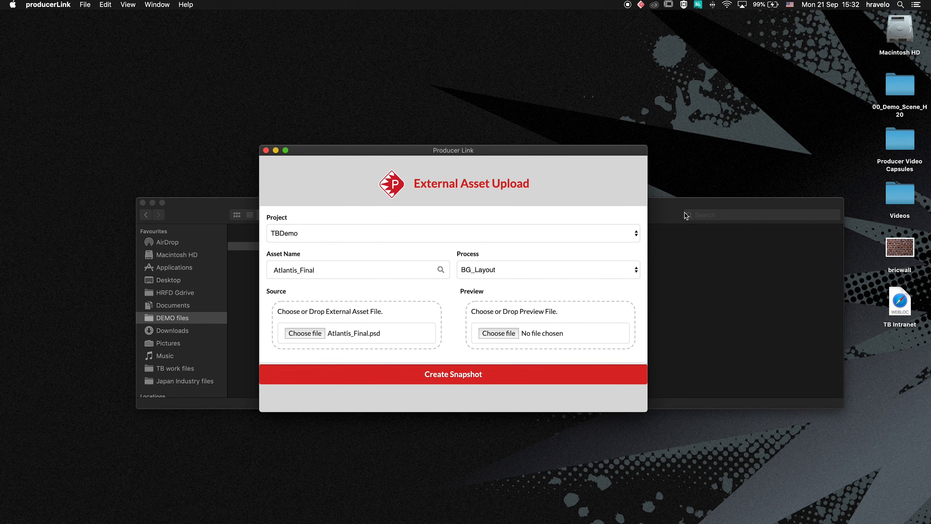
Add Atlantis_Final_Thumbnail from the BG_PSD folder as the preview file and create the snapshot.
{"action": "left_click_drag", "start_coordinate": [663, 207], "coordinate": [670, 384]}
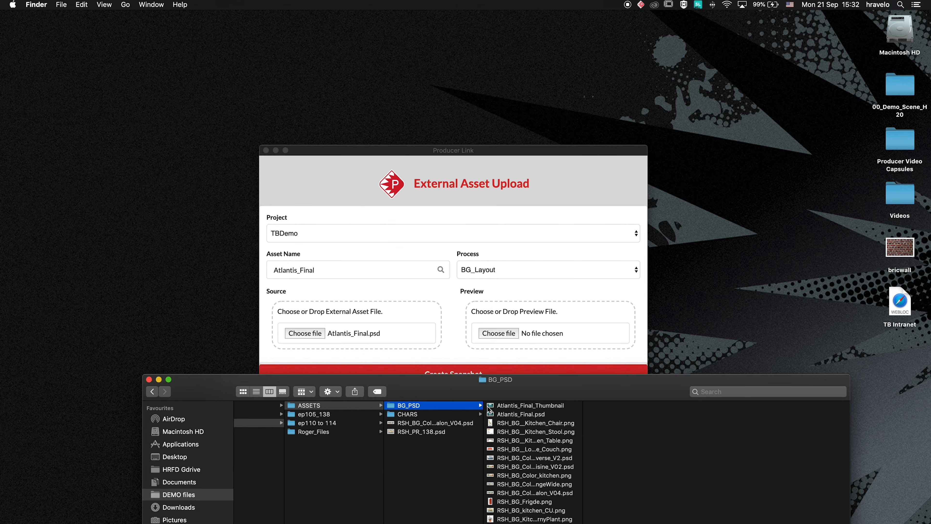
{"action": "left_click_drag", "start_coordinate": [526, 391], "coordinate": [550, 329]}
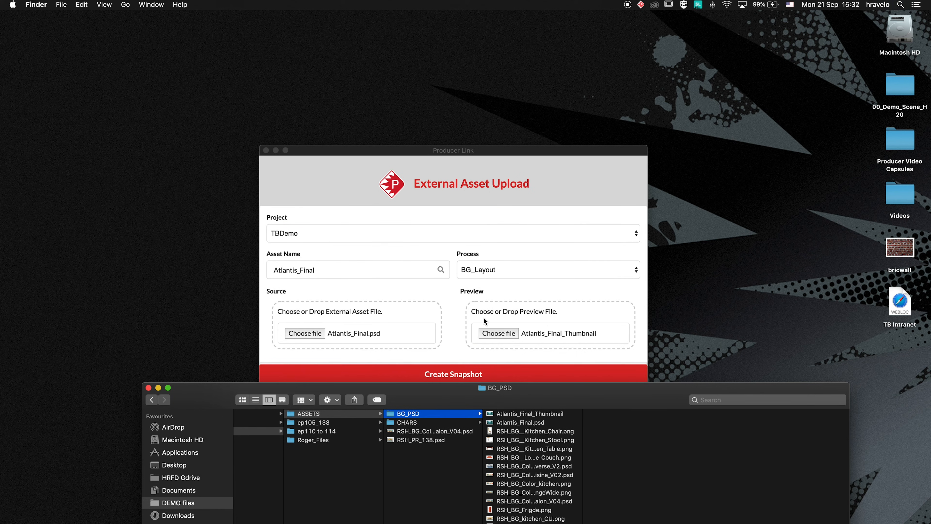
{"action": "left_click", "coordinate": [547, 153]}
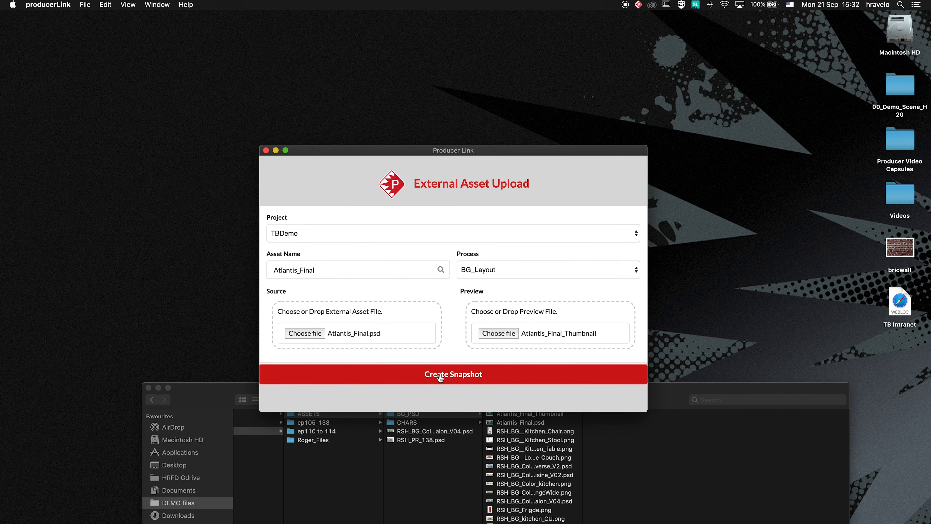
{"action": "left_click", "coordinate": [455, 379]}
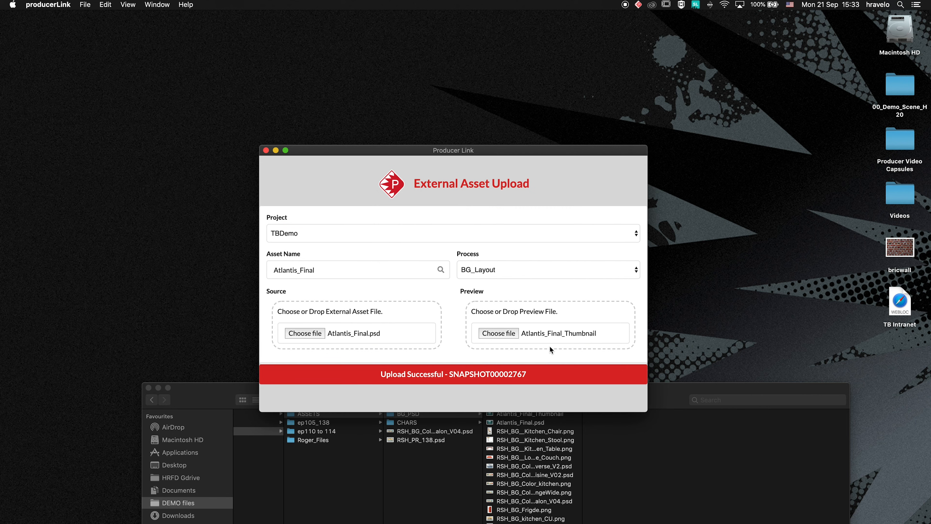
Switch to Producer in Chrome and reload the asset list.
{"action": "key", "text": "super+Tab"}
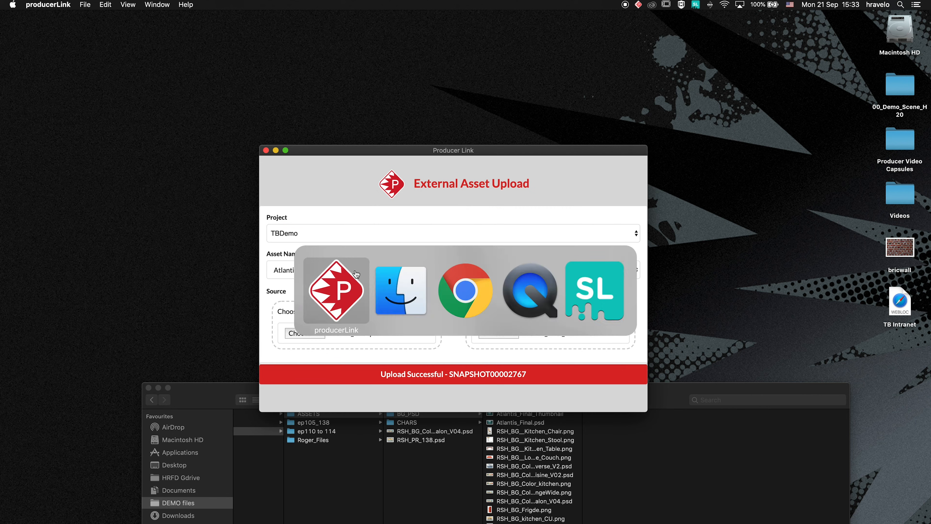
{"action": "left_click", "coordinate": [465, 299]}
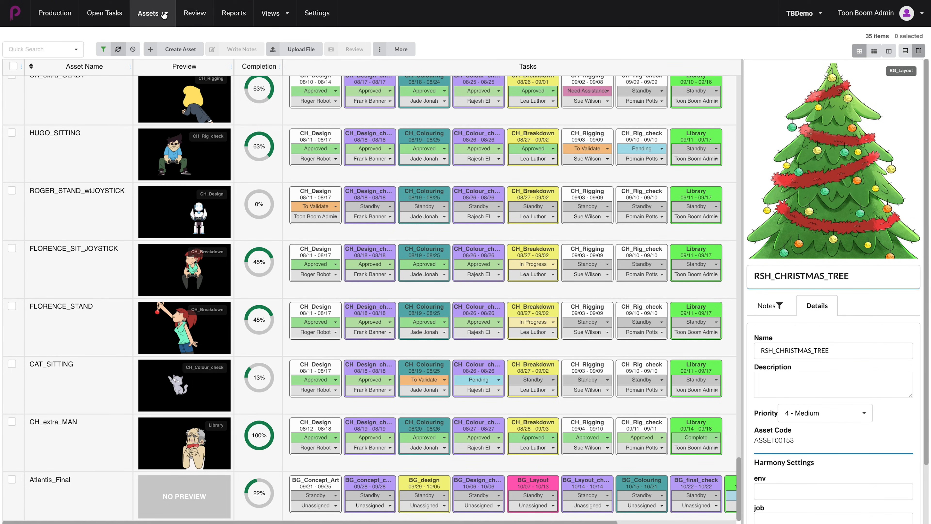
{"action": "left_click", "coordinate": [57, 1]}
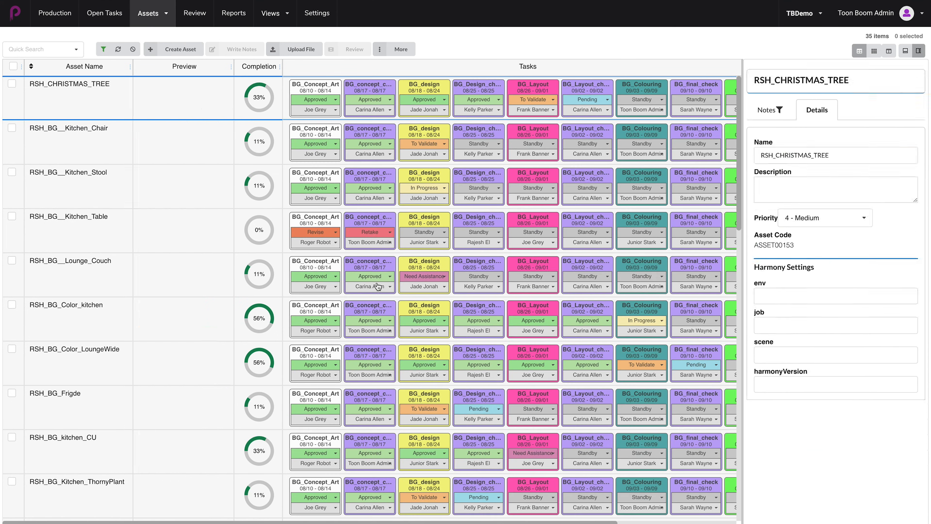
Examine the preview, tasks and category of Atlantis_Final at the end of the asset list.
{"action": "scroll", "coordinate": [322, 385], "scroll_direction": "down", "scroll_amount": 20}
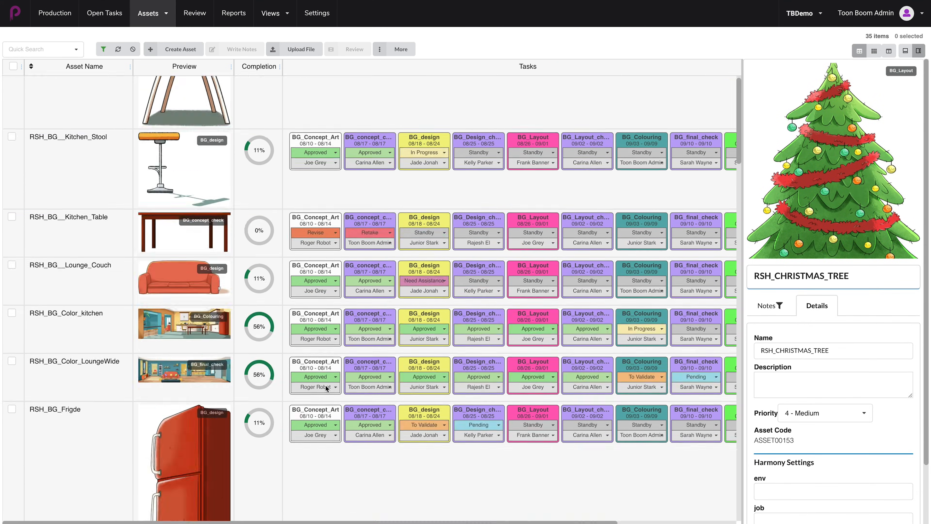
{"action": "scroll", "coordinate": [325, 384], "scroll_direction": "down", "scroll_amount": 15}
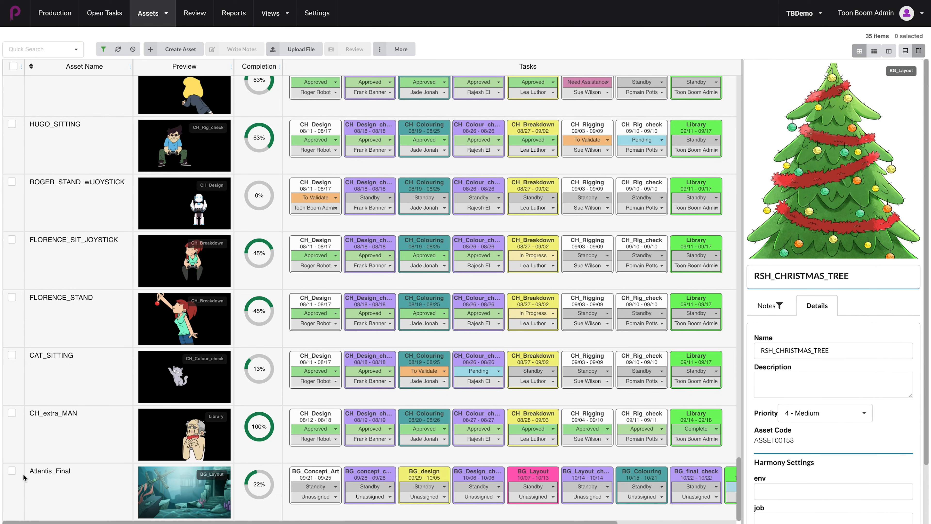
{"action": "mouse_move", "coordinate": [182, 487]}
{"action": "mouse_move", "coordinate": [147, 489]}
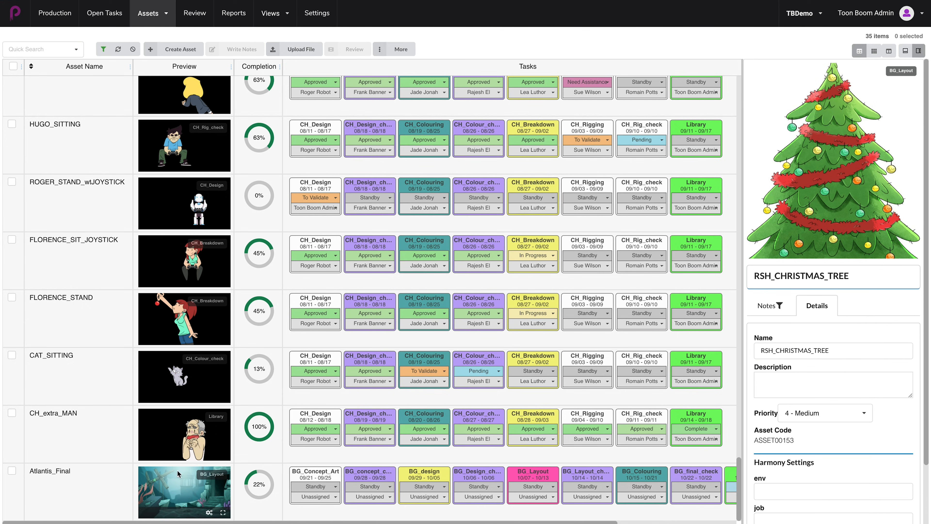
{"action": "scroll", "coordinate": [335, 488], "scroll_direction": "right", "scroll_amount": 5}
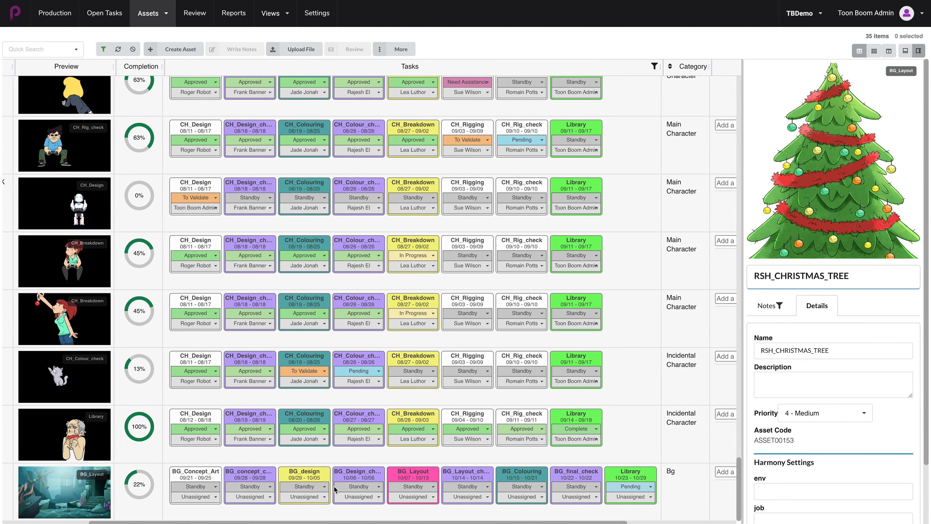
{"action": "scroll", "coordinate": [335, 488], "scroll_direction": "left", "scroll_amount": 5}
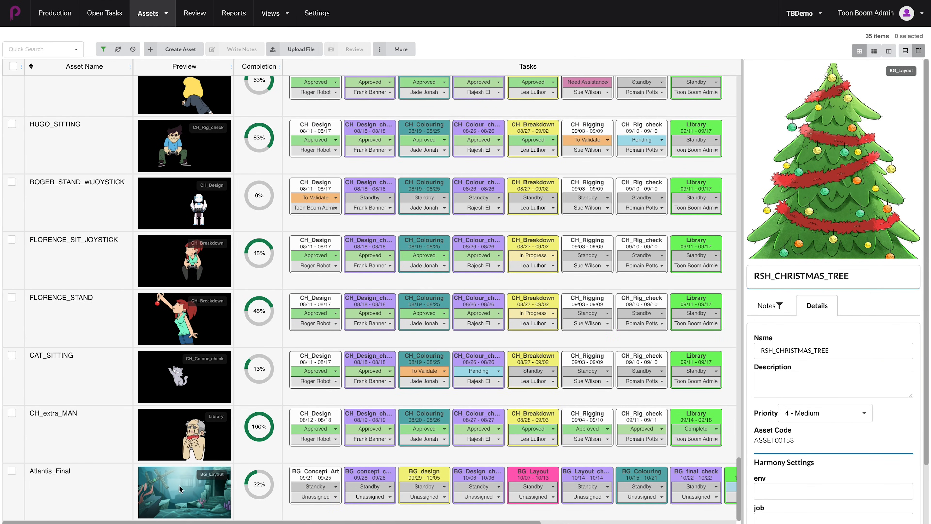